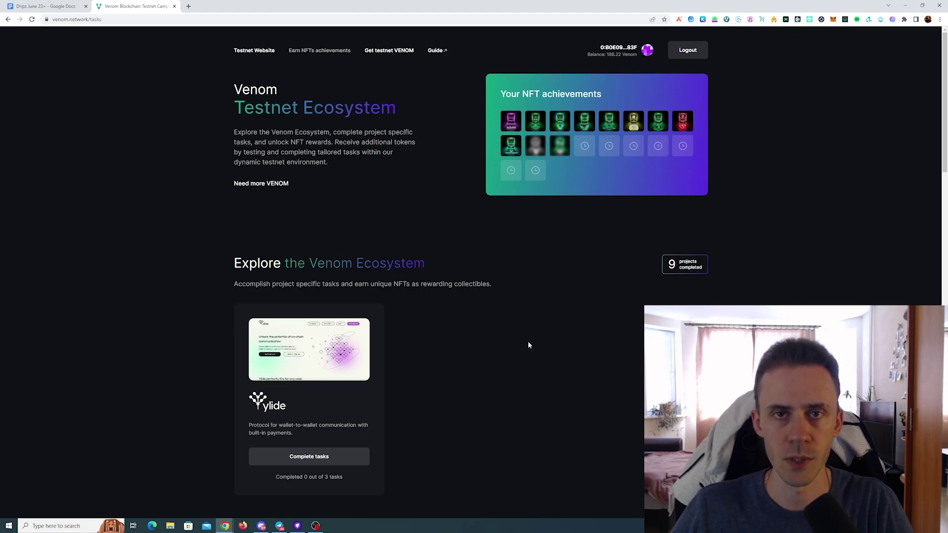
# Follow Ylide on Twitter, then verify the Follow Ylide task on the Venom tasks page
pyautogui.click(320, 457)
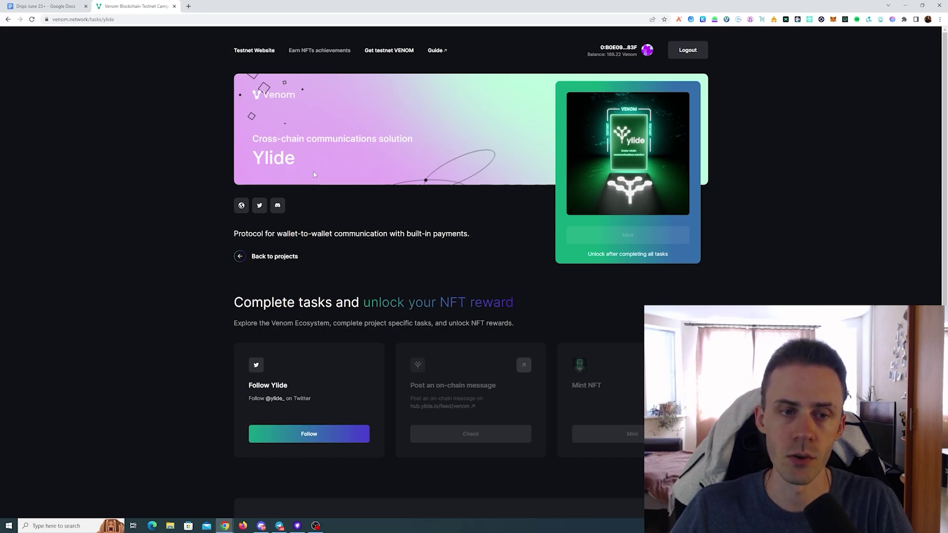
pyautogui.click(319, 434)
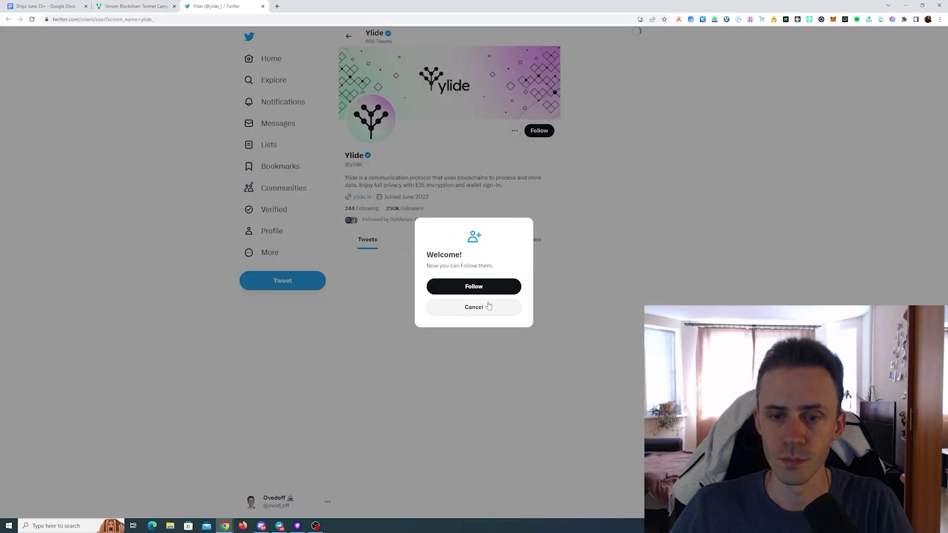
pyautogui.click(489, 306)
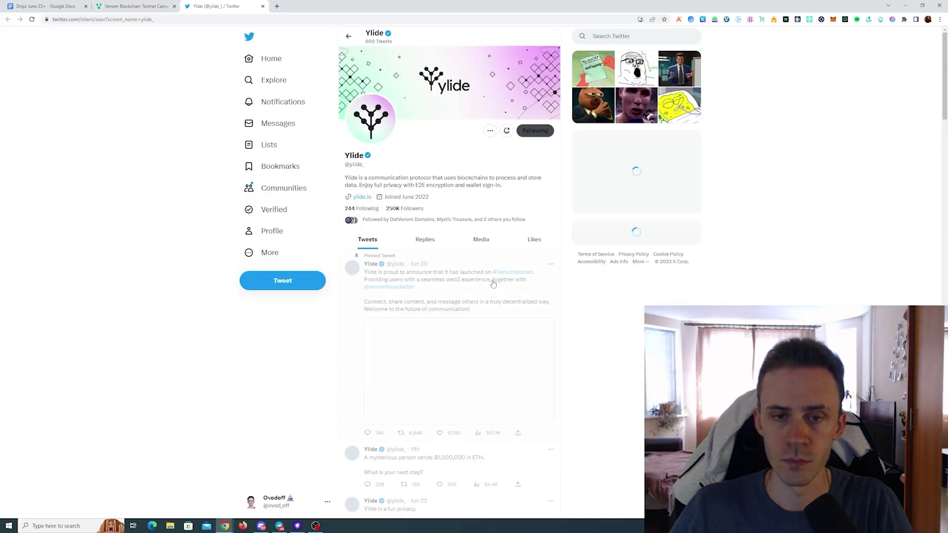
pyautogui.click(138, 5)
pyautogui.click(330, 441)
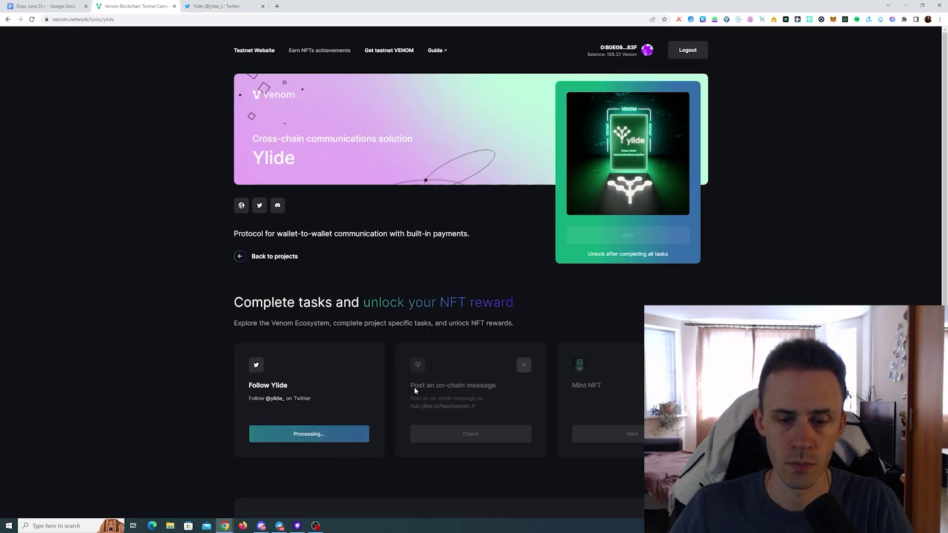
# Open the Ylide Venom feed link in a new tab and switch to it
pyautogui.scroll(-2, 557, 296)
pyautogui.rightClick(526, 295)
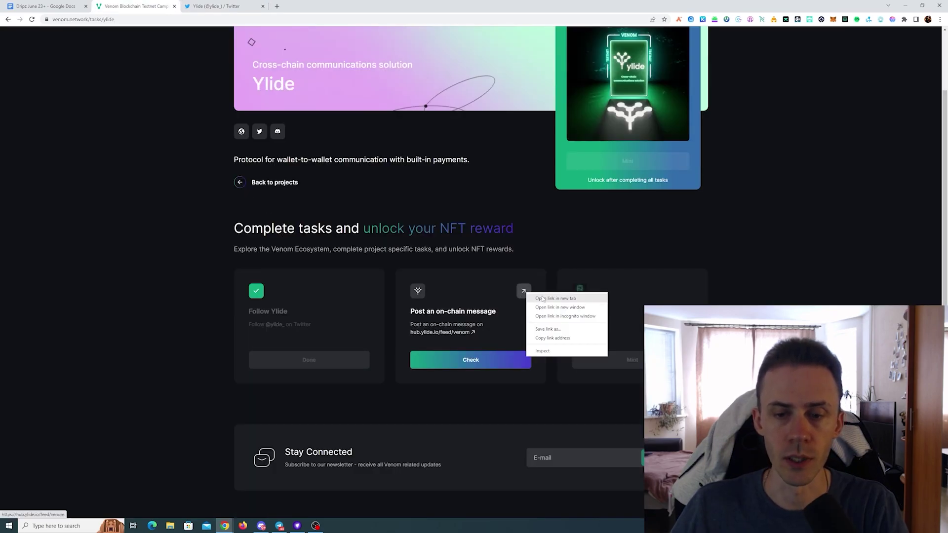
pyautogui.click(553, 298)
pyautogui.click(320, 4)
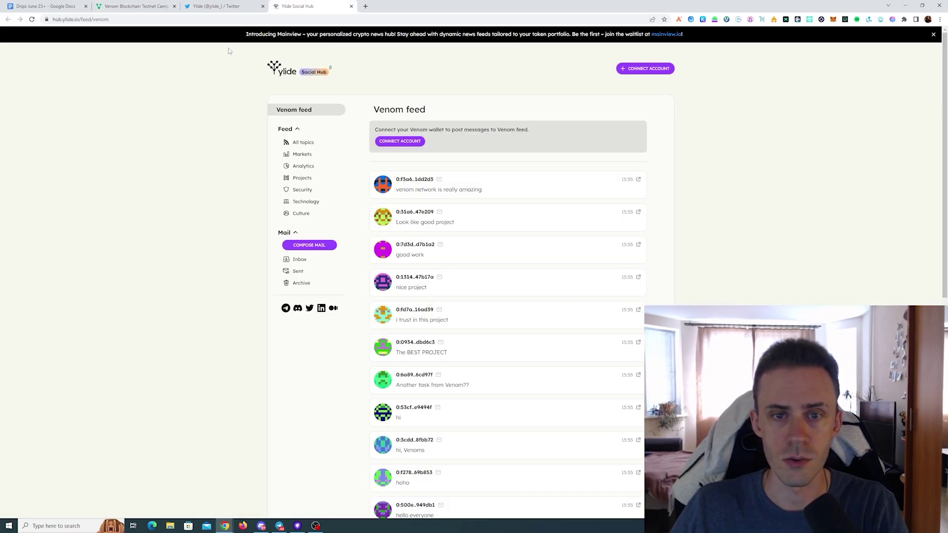
# Connect the Venom Wallet account to Ylide, signing and approving the 1 VENOM transaction
pyautogui.click(642, 70)
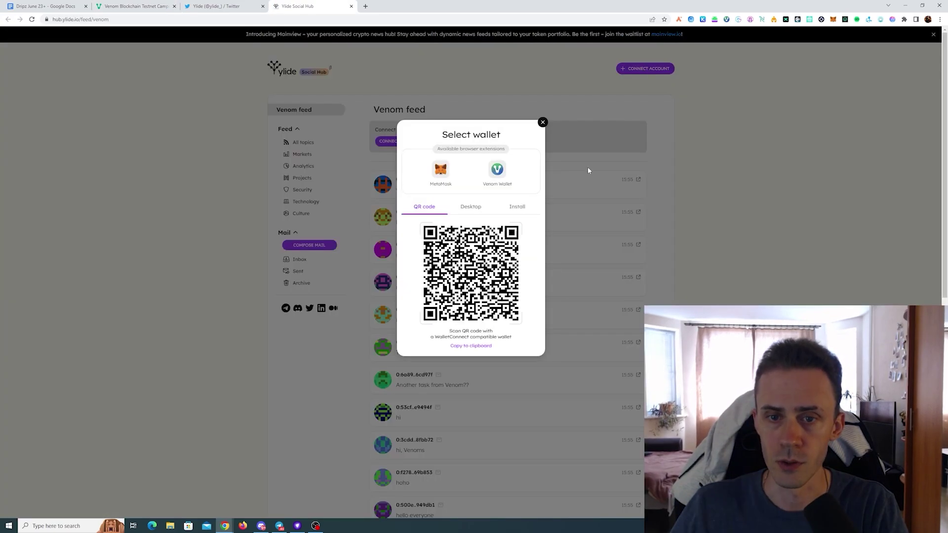
pyautogui.click(497, 170)
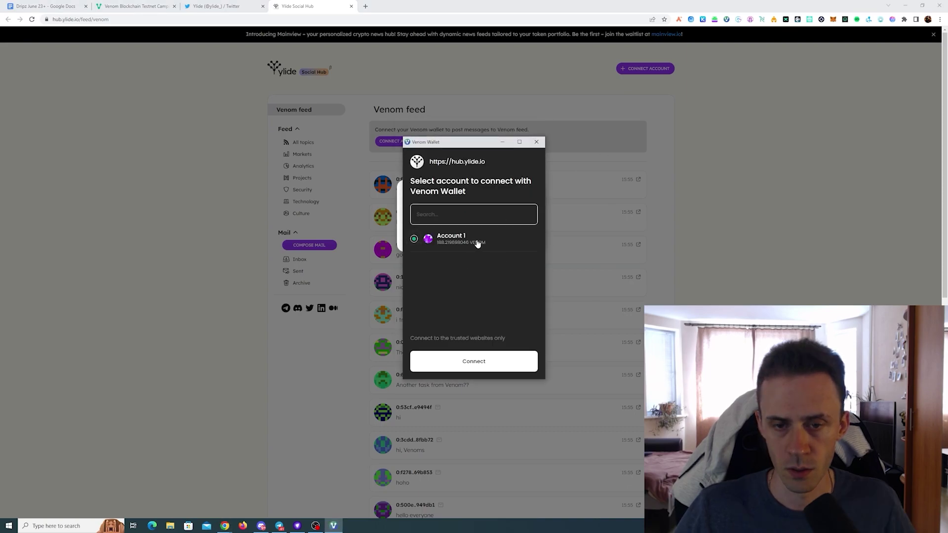
pyautogui.click(477, 361)
pyautogui.click(479, 252)
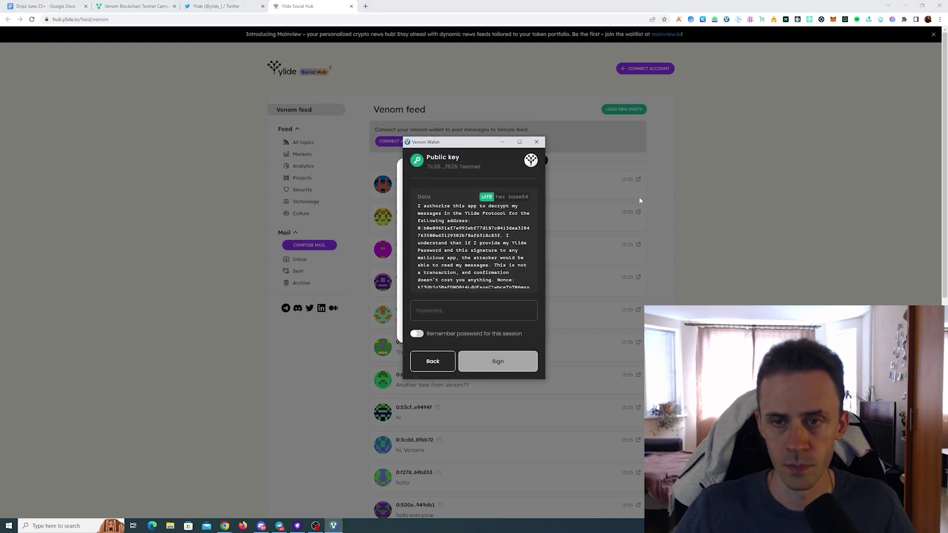
pyautogui.click(474, 311)
pyautogui.hotkey('ctrl', 'v')
pyautogui.click(447, 340)
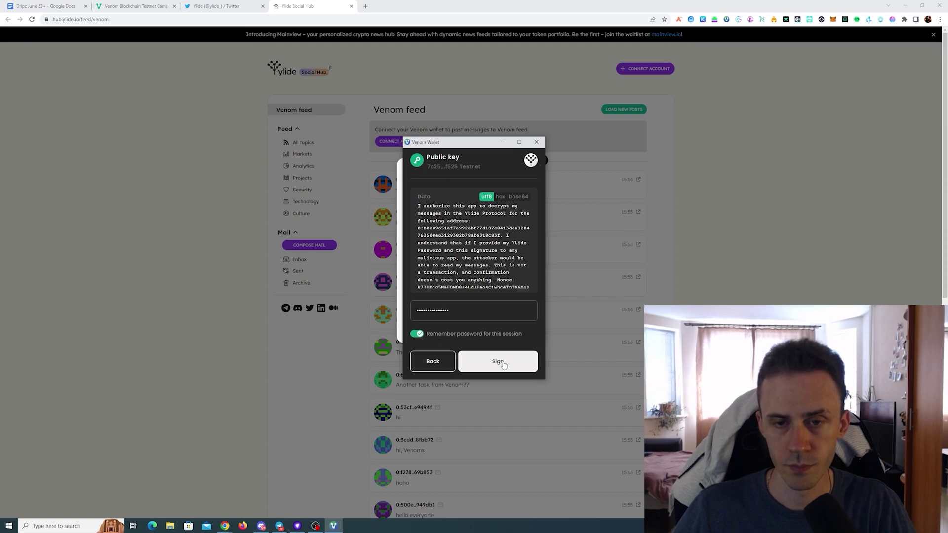
pyautogui.click(503, 361)
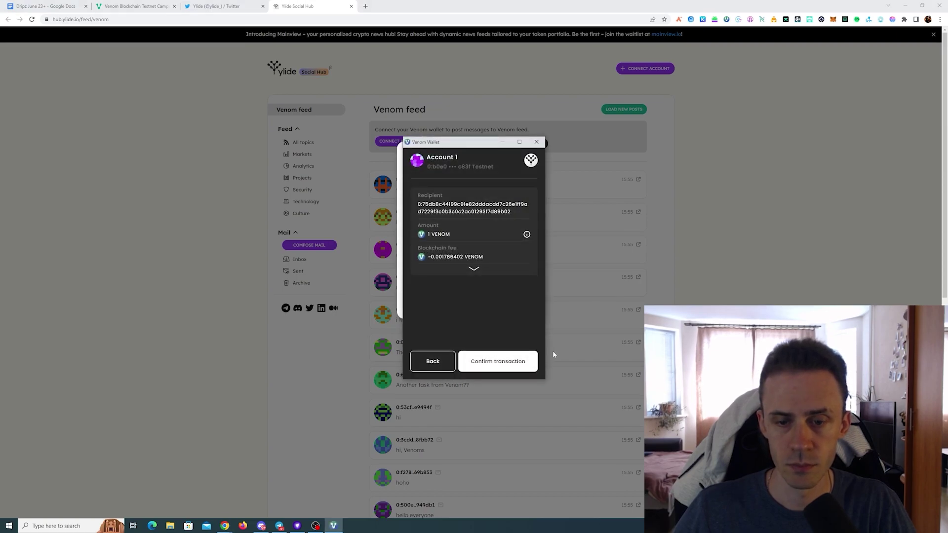
pyautogui.click(511, 362)
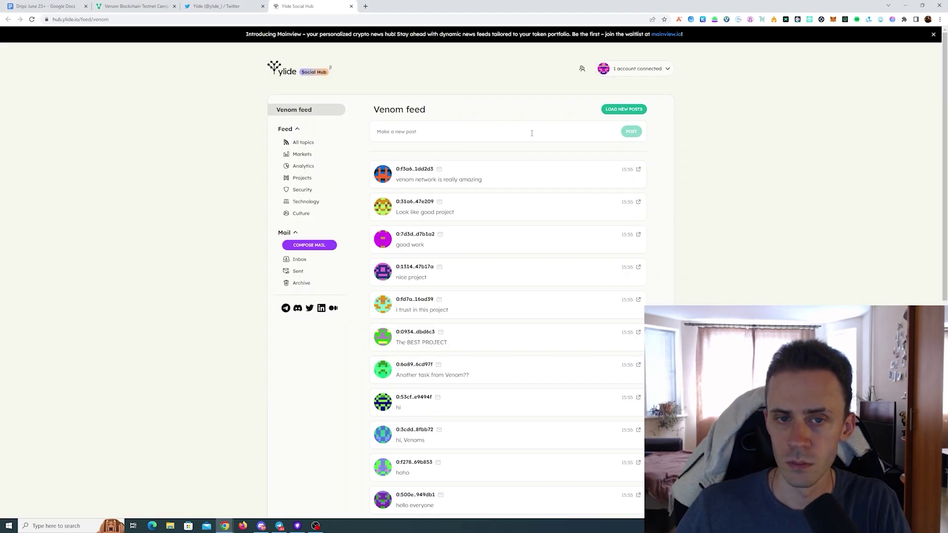
# Post 'Cool post' to the Venom feed via Venom Testnet, approving the 1 VENOM fee
pyautogui.click(505, 133)
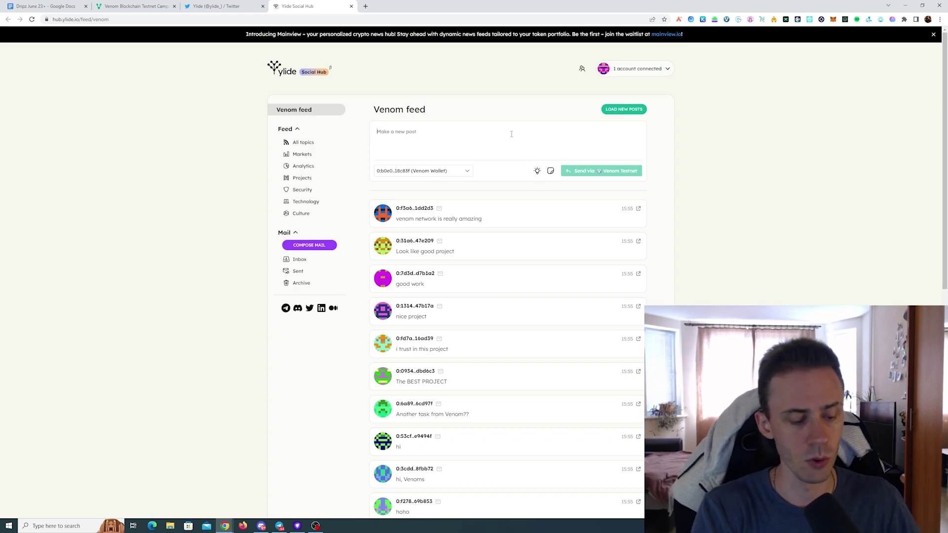
pyautogui.write('Cool')
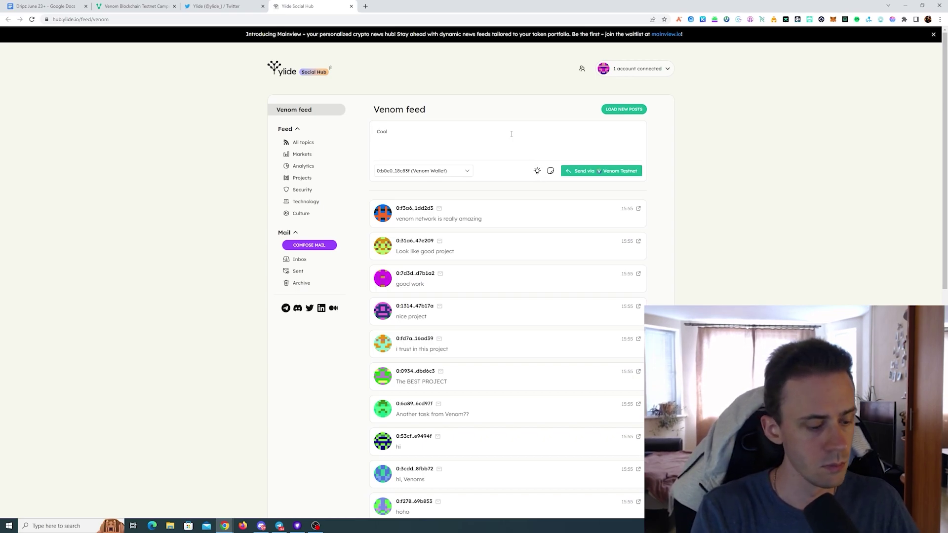
pyautogui.write(' post')
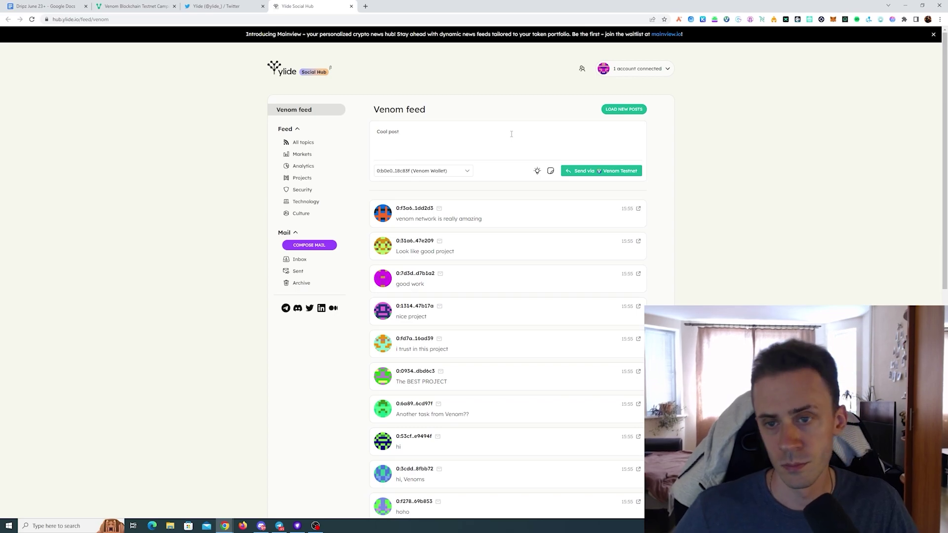
pyautogui.click(611, 171)
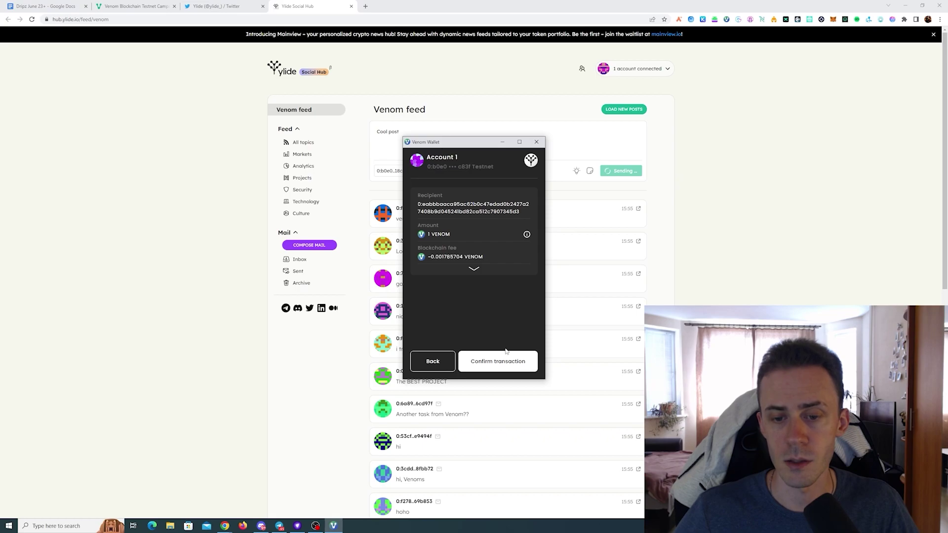
pyautogui.click(498, 361)
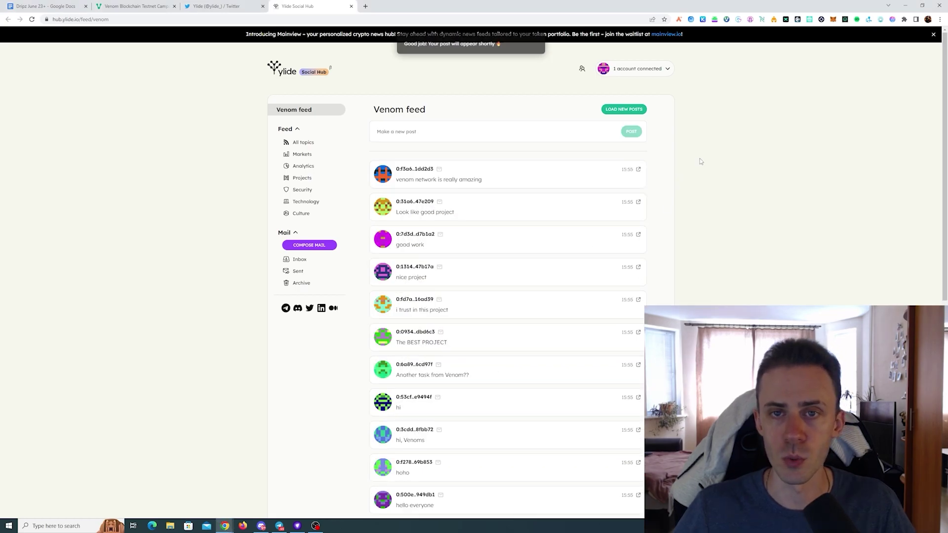
# Verify the Post an on-chain message task, then mint and approve the Ylide reward NFT
pyautogui.click(161, 5)
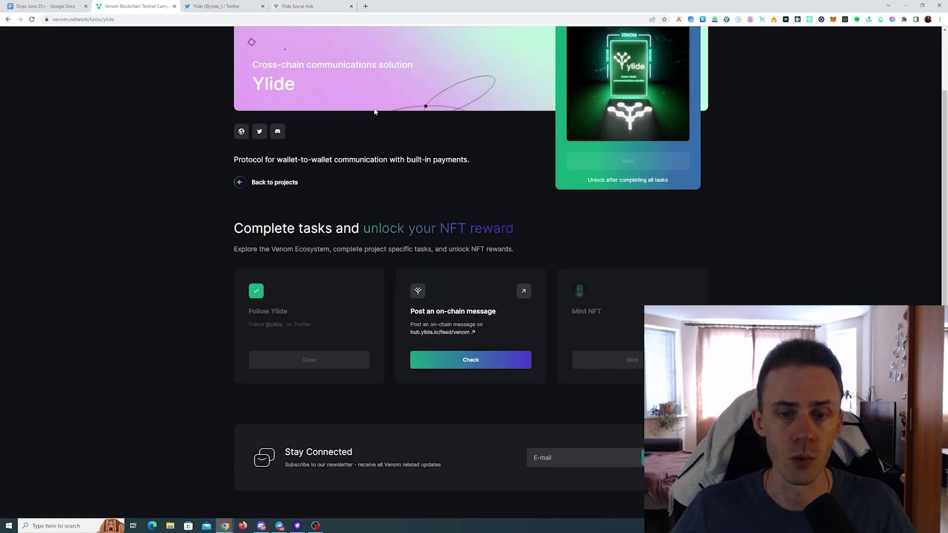
pyautogui.click(499, 352)
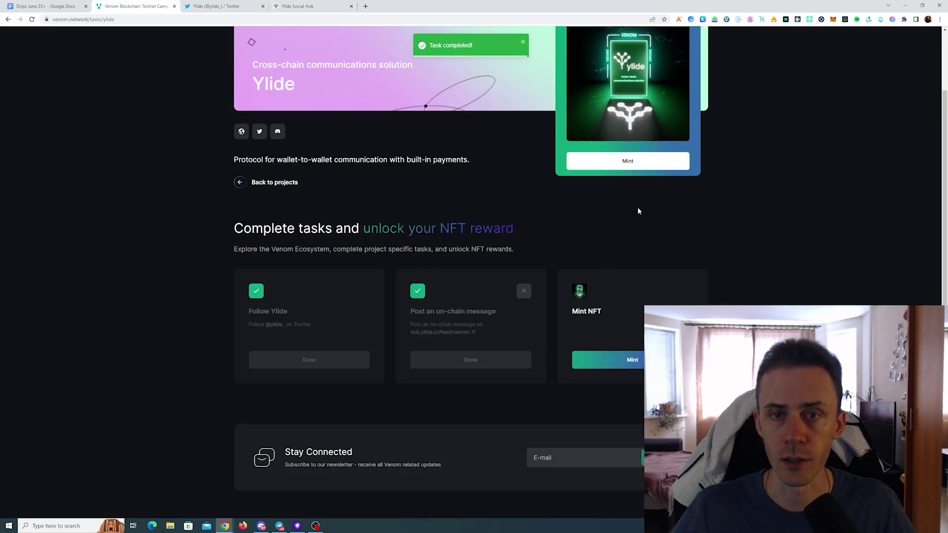
pyautogui.click(625, 357)
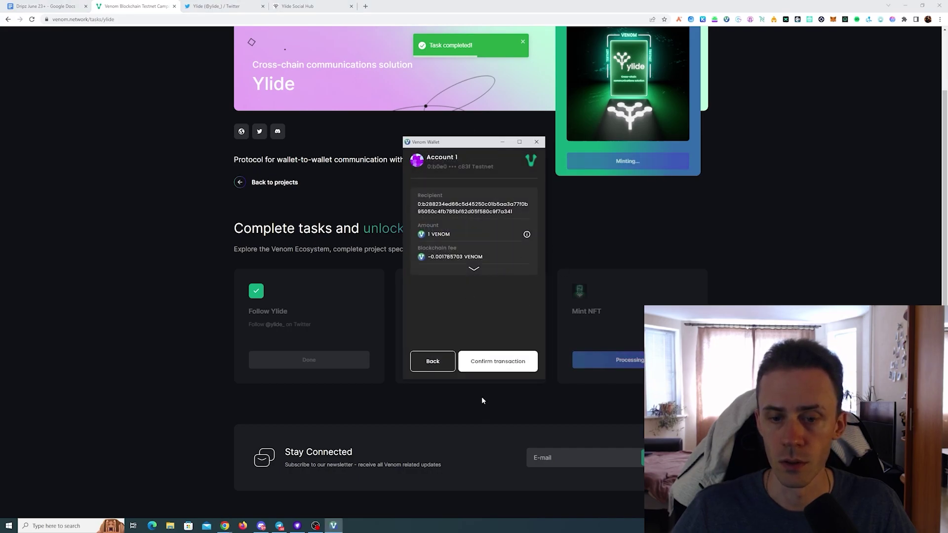
pyautogui.click(500, 356)
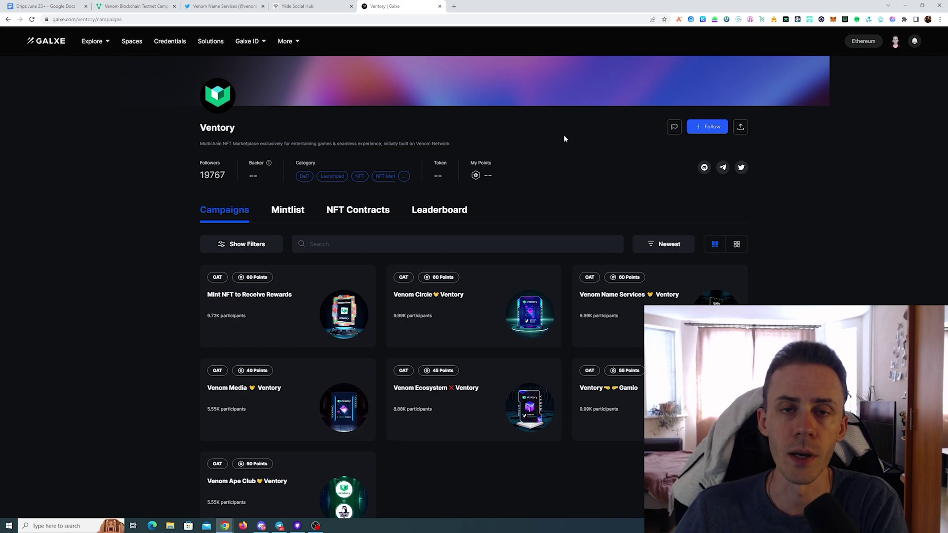
# Open the Ventory 'Mint NFT to Receive Rewards' campaign page from the Galxe list
pyautogui.scroll(-2, 570, 139)
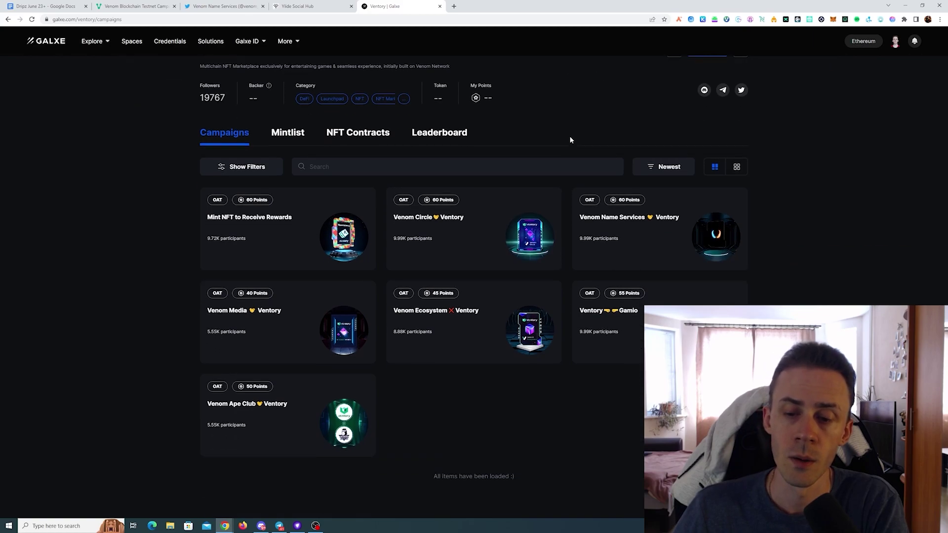
pyautogui.scroll(-1, 570, 139)
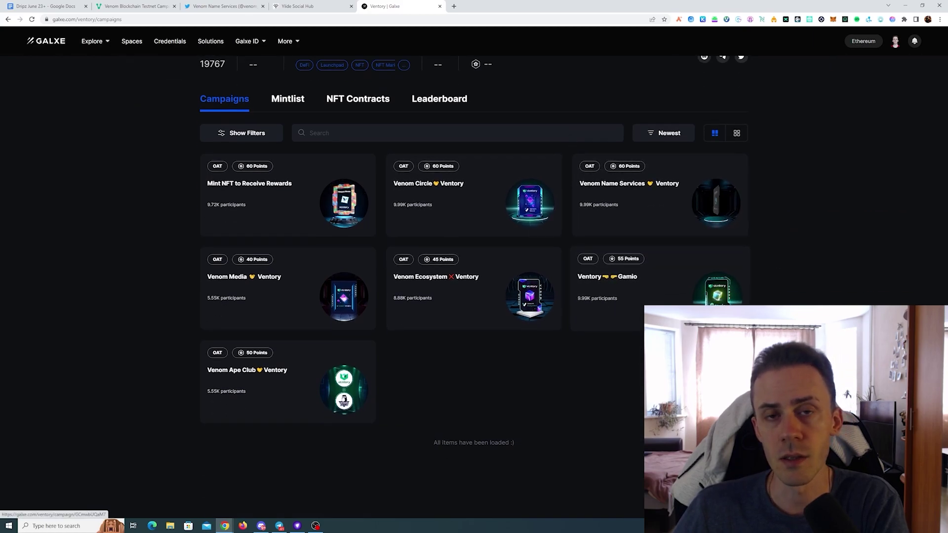
pyautogui.click(340, 203)
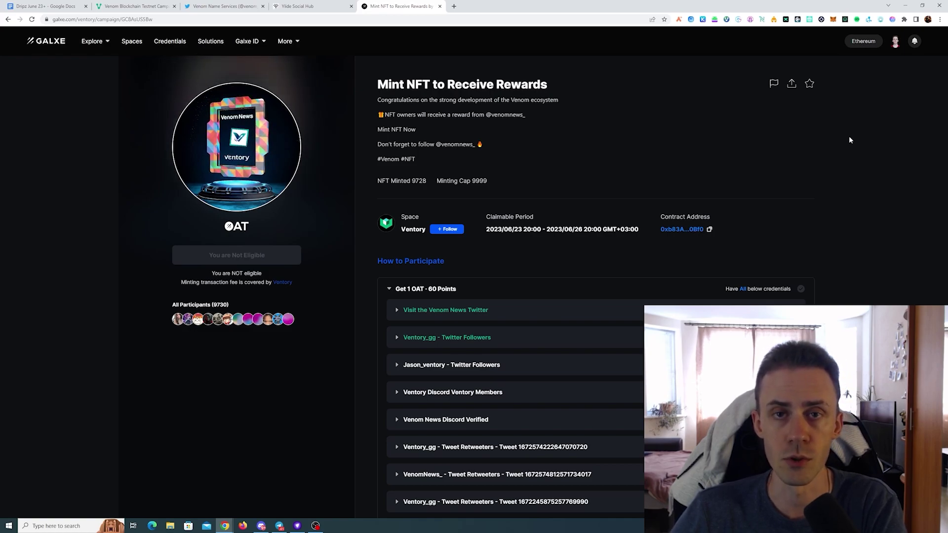
pyautogui.hotkey('alt', 'Left')
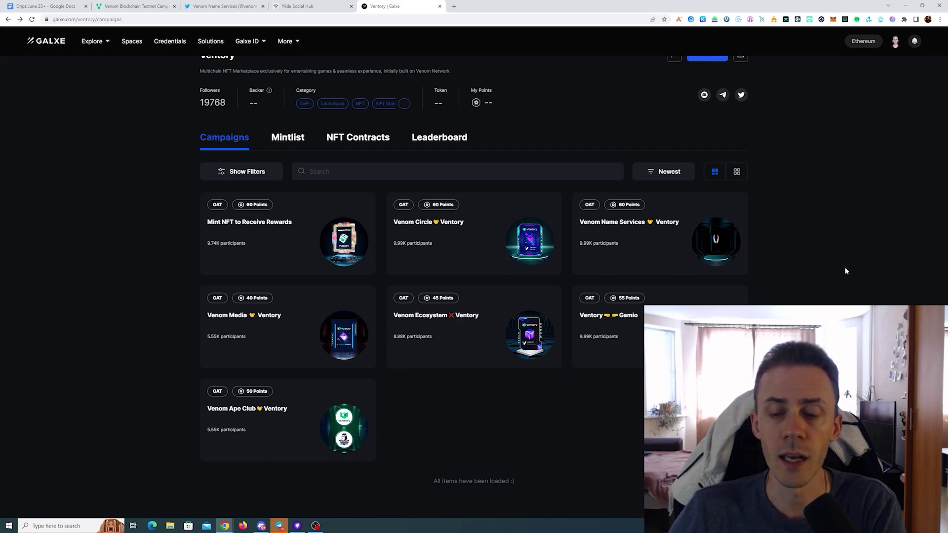
pyautogui.click(277, 232)
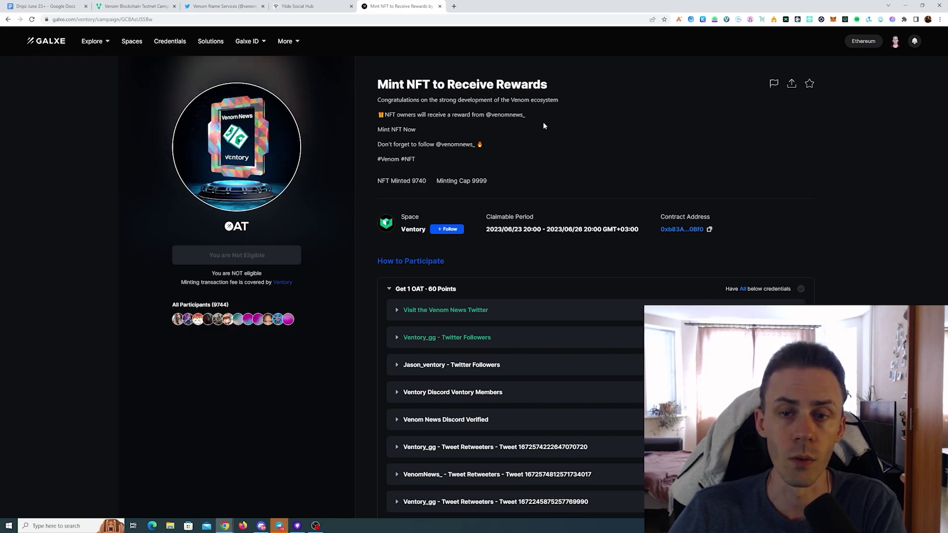
# Go back and scroll through the Shell Wallet pinned FREE MINT ROUND 2 Passport tweet
pyautogui.hotkey('alt', 'Left')
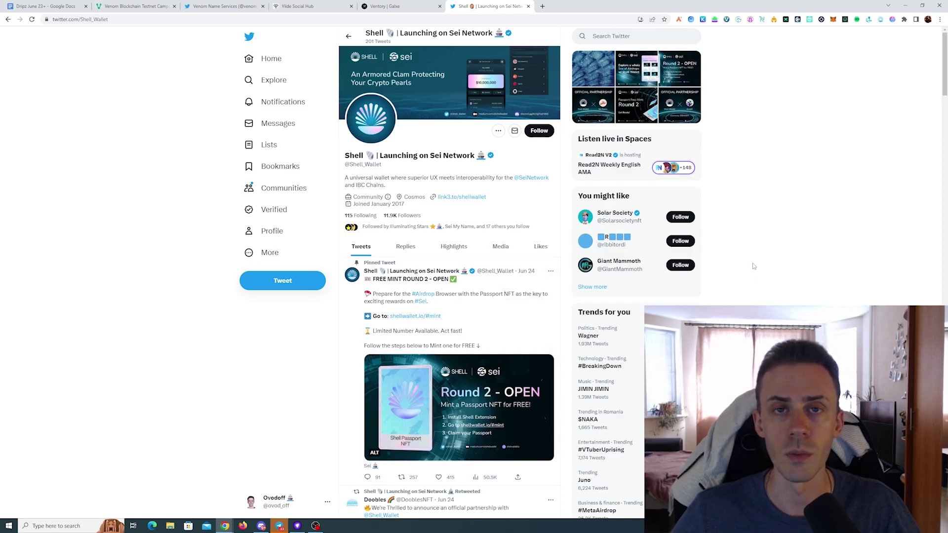
pyautogui.scroll(-2, 746, 251)
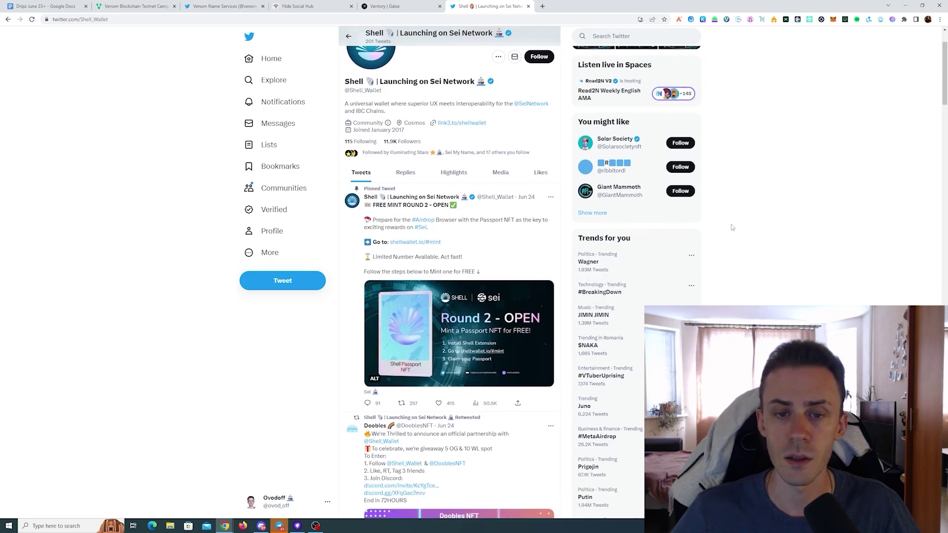
pyautogui.scroll(1, 732, 228)
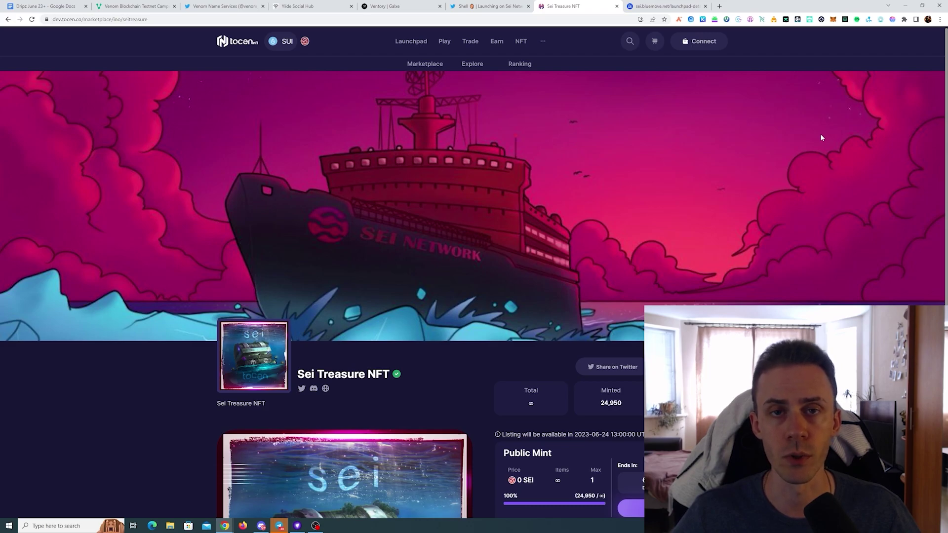
# Review the Tocen Sei Treasure 0 SEI mint page, then switch to the BlueMove Sei launchpad
pyautogui.scroll(-5, 767, 161)
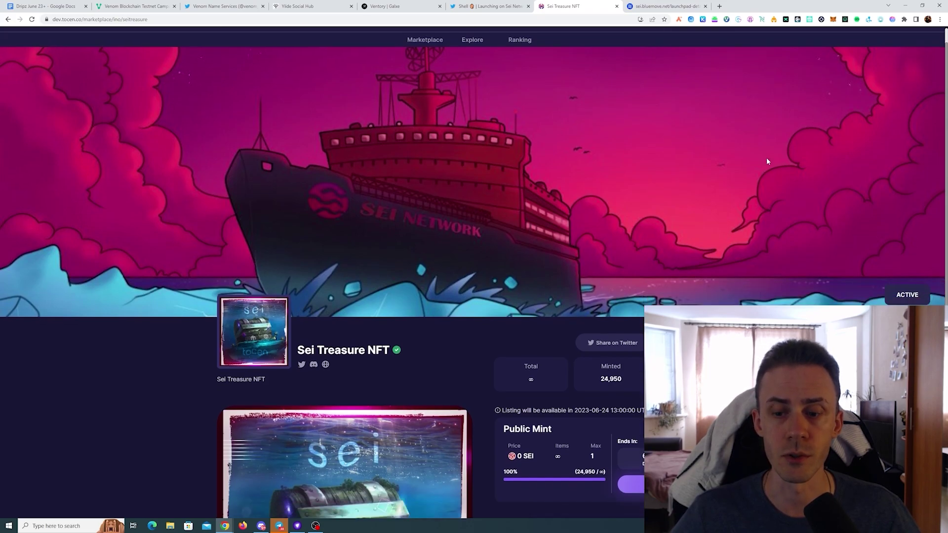
pyautogui.scroll(1, 767, 161)
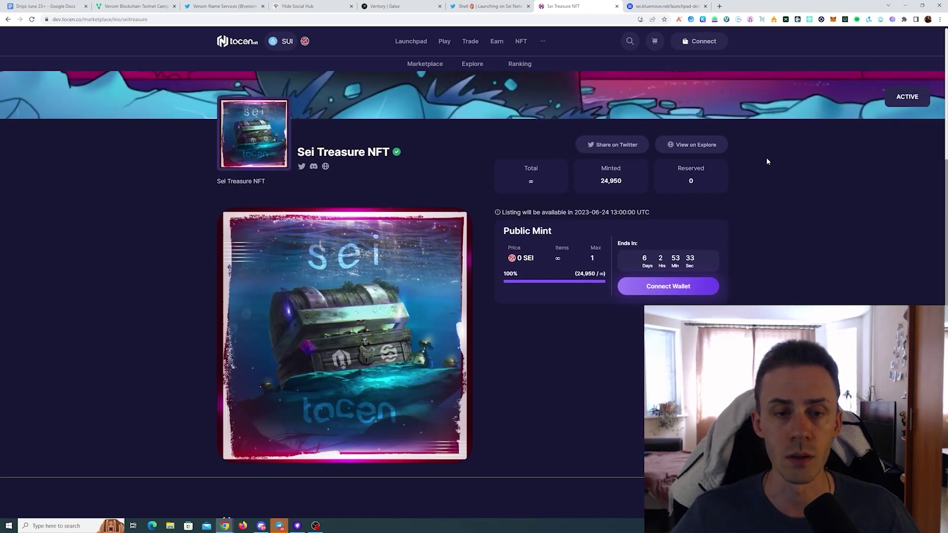
pyautogui.scroll(1, 791, 273)
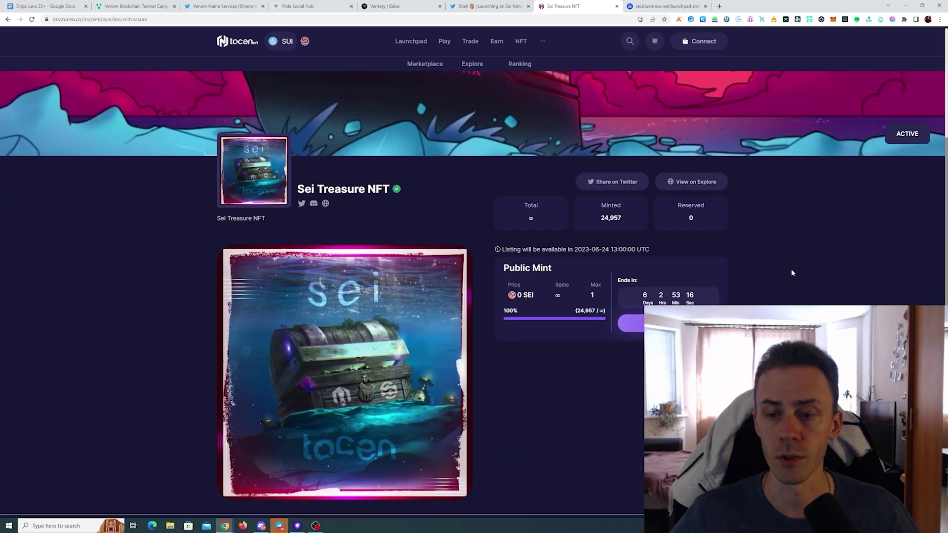
pyautogui.click(682, 6)
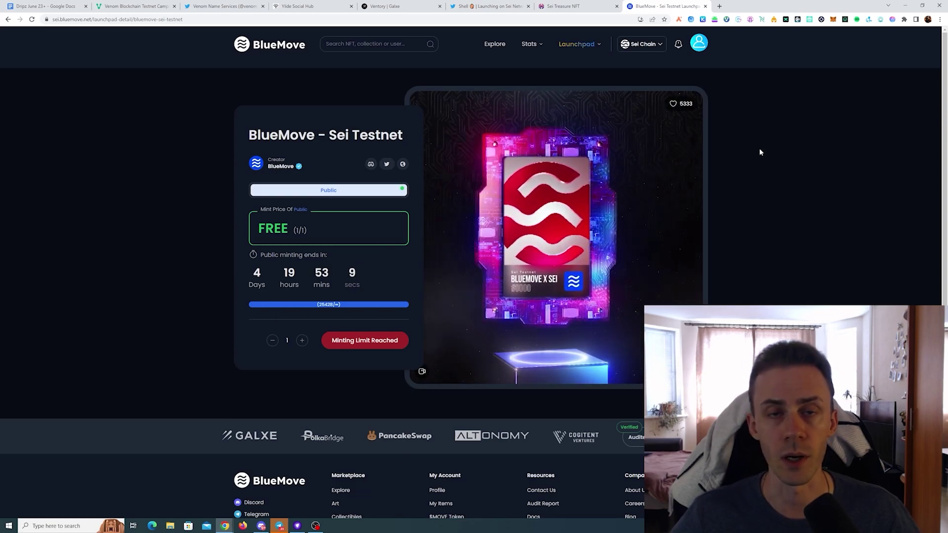
# Switch to Dagora's testnet Hot Drops page
pyautogui.click(570, 3)
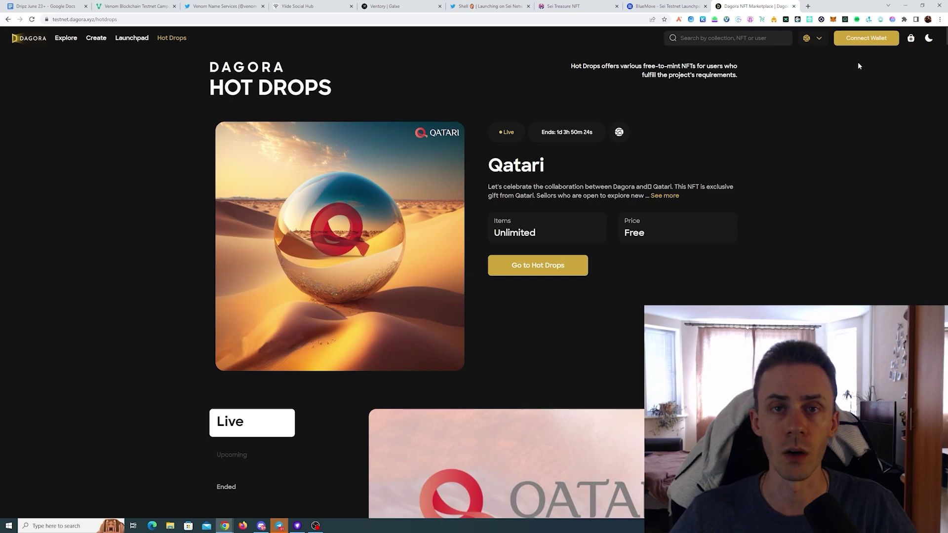
# Check Dagora's wallet connection options, then scroll the Hot Drops list with the free Qatari drop
pyautogui.click(865, 38)
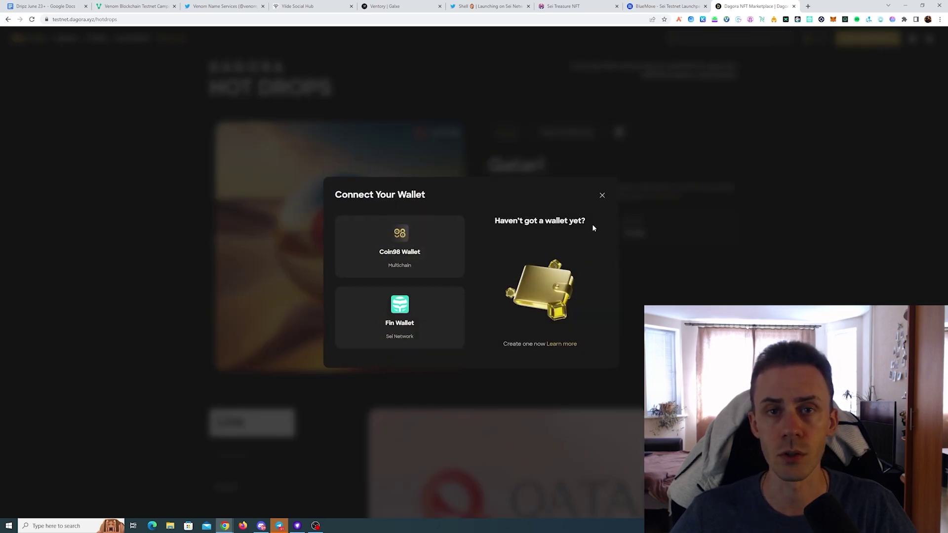
pyautogui.click(601, 196)
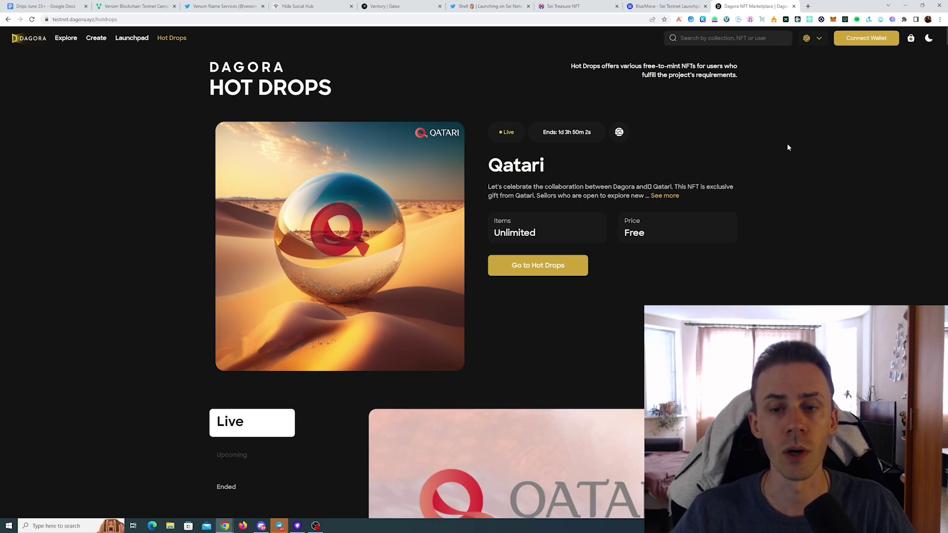
pyautogui.scroll(-7, 845, 201)
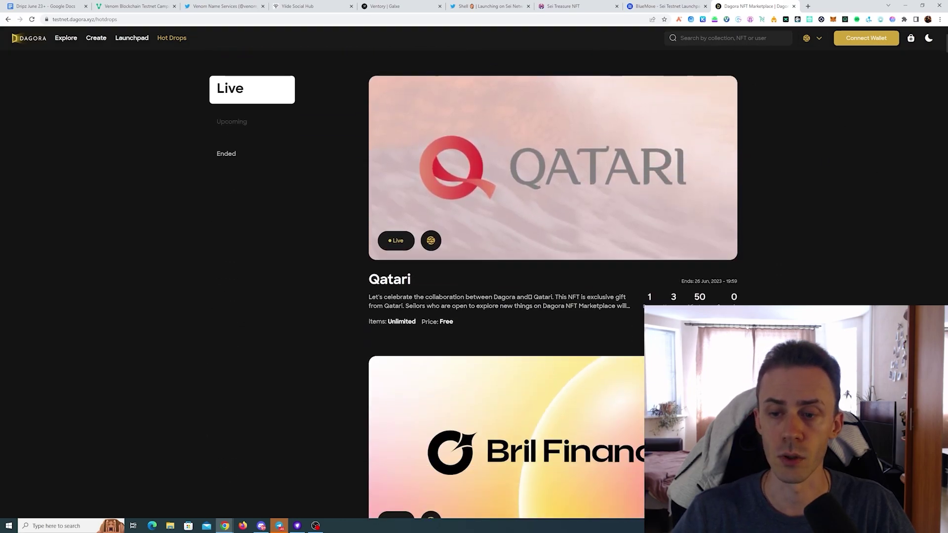
pyautogui.scroll(7, 859, 196)
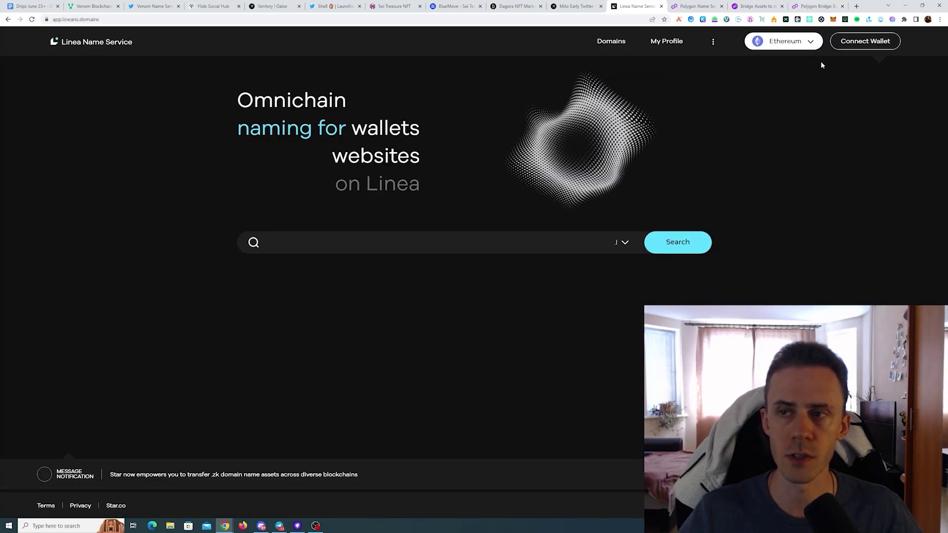
# Connect the MetaMask wallet account to Linea Name Service
pyautogui.click(864, 42)
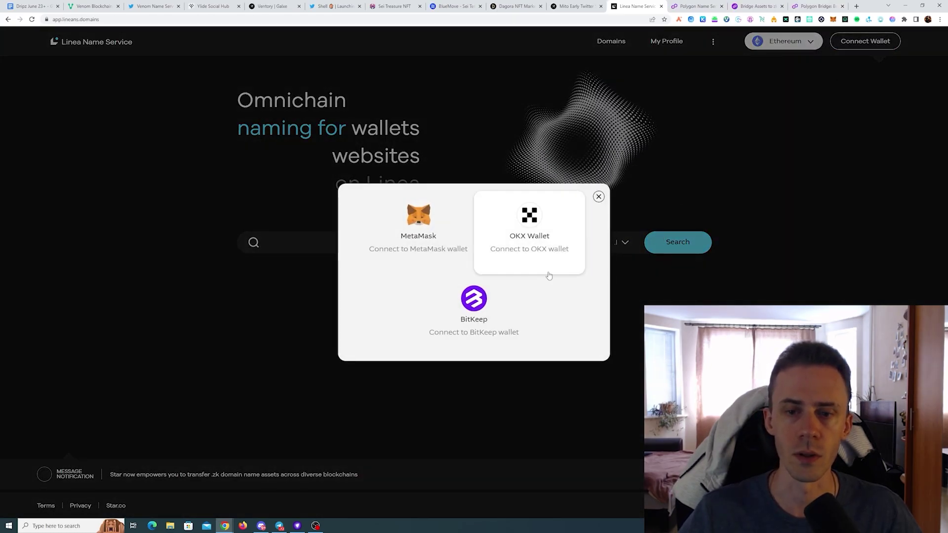
pyautogui.click(418, 230)
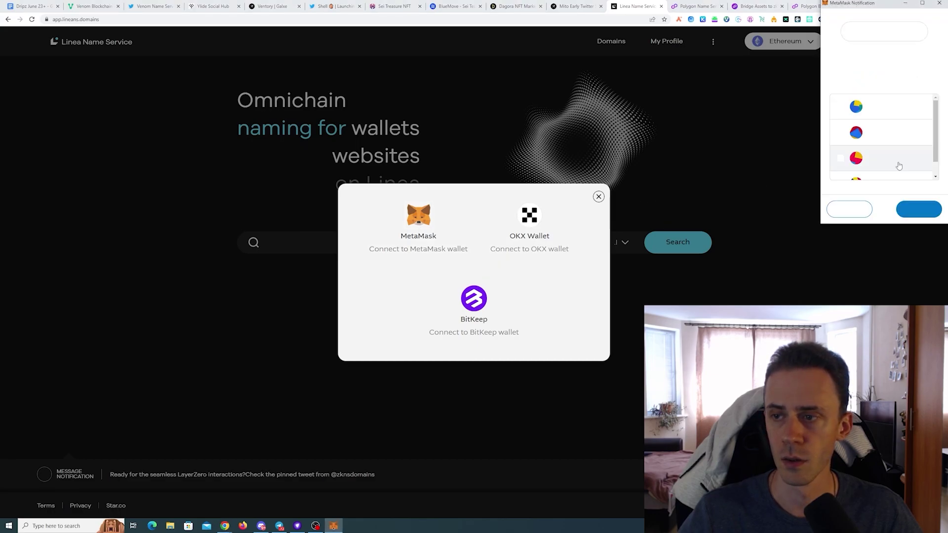
pyautogui.click(918, 208)
pyautogui.click(921, 211)
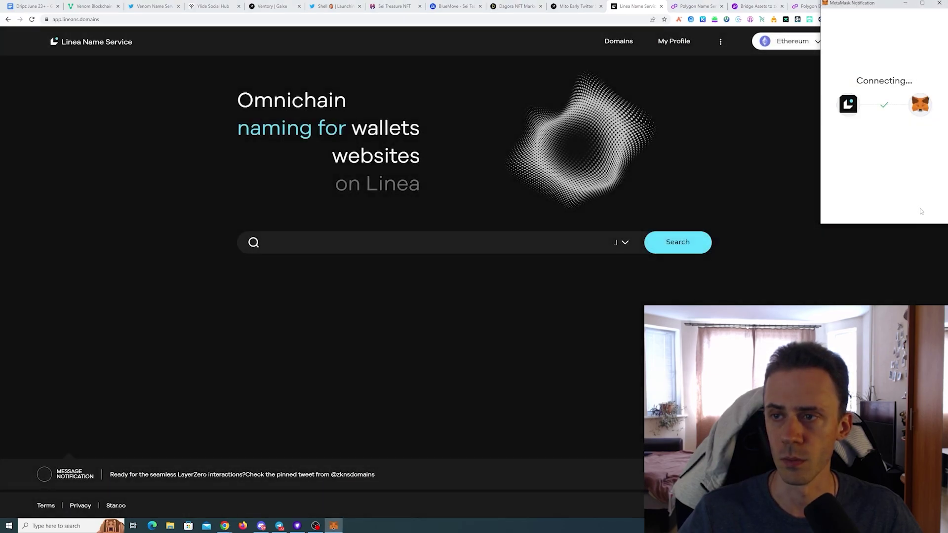
# Switch the site's network to Linea Testnet and approve the switch in MetaMask
pyautogui.click(817, 41)
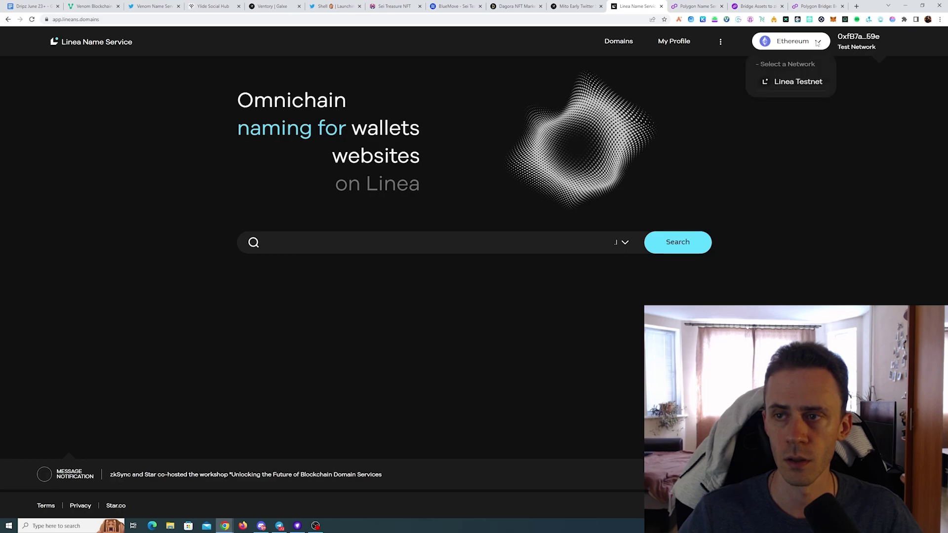
pyautogui.click(790, 86)
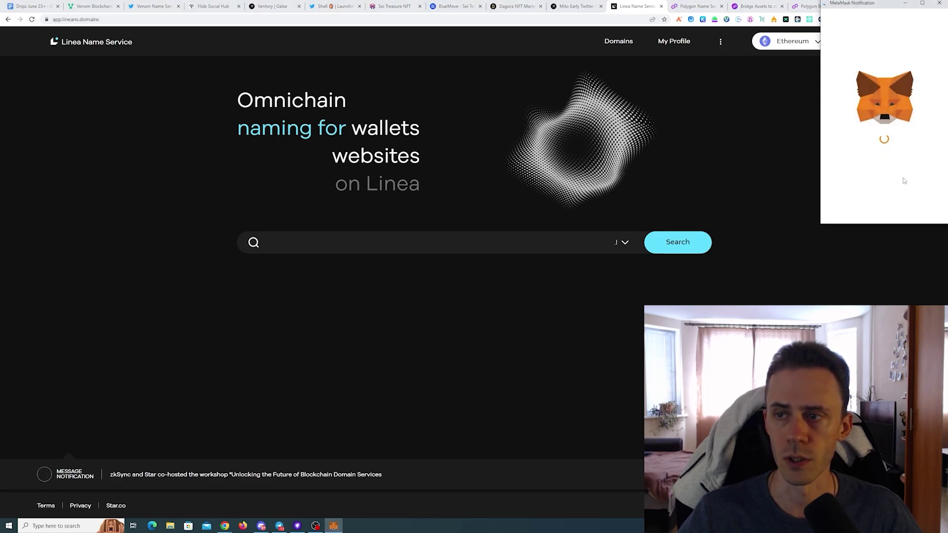
pyautogui.click(919, 207)
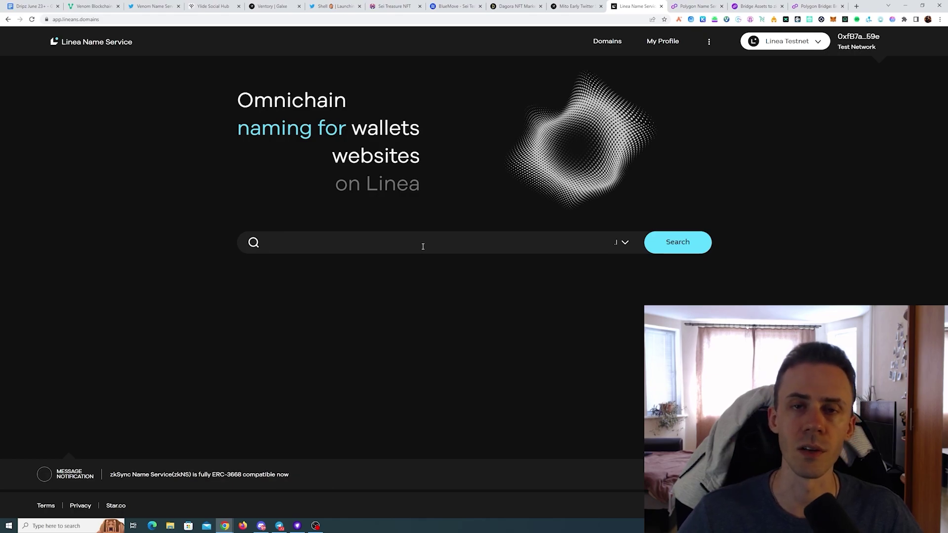
# Search Linea Name Service for ovodoff and open the available ovodoff.l result
pyautogui.write('ovodoff')
pyautogui.click(674, 248)
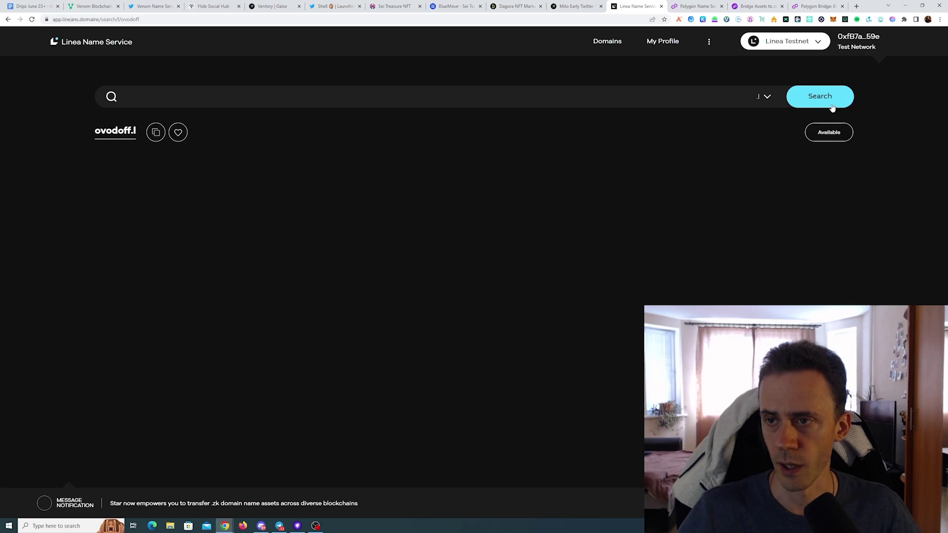
pyautogui.click(829, 132)
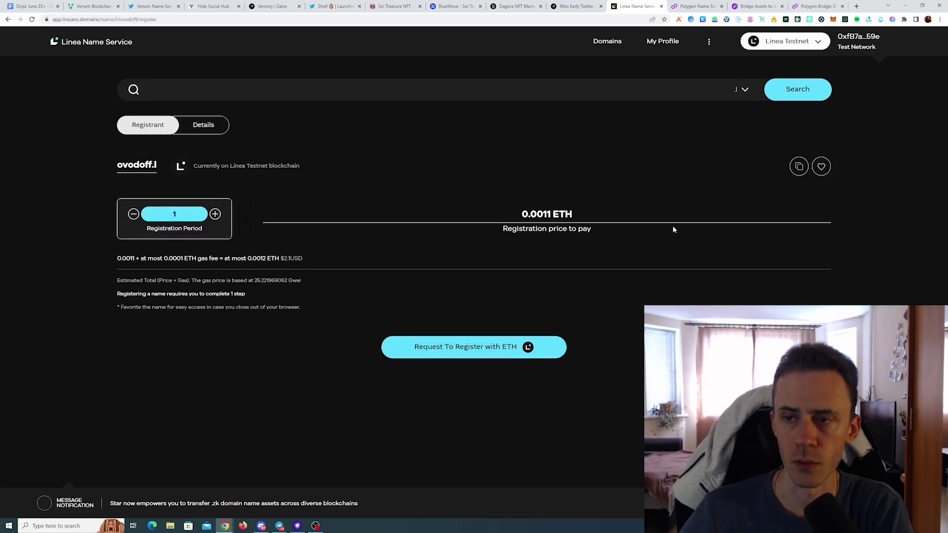
# Request one-year registration of ovodoff.l for 0.0011 ETH and confirm payment in MetaMask
pyautogui.click(472, 347)
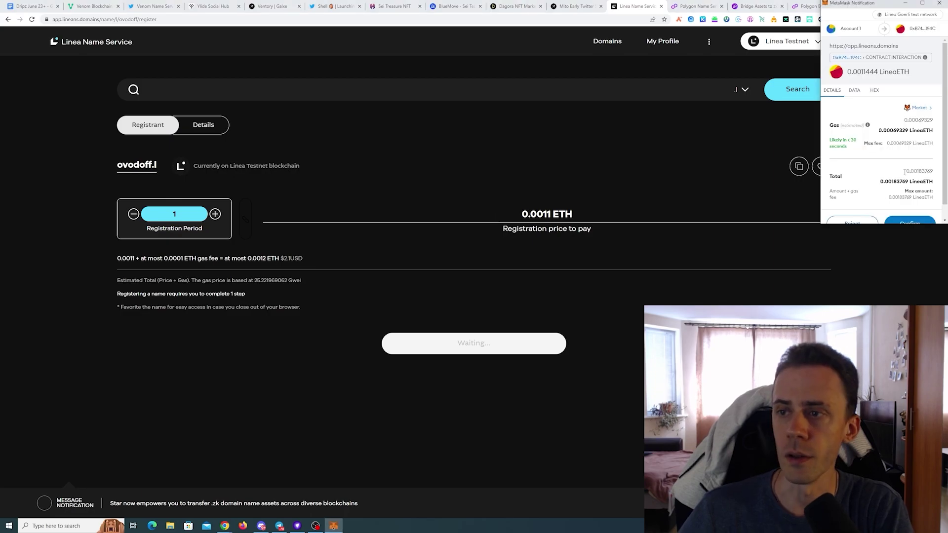
pyautogui.scroll(-2, 905, 172)
pyautogui.click(918, 216)
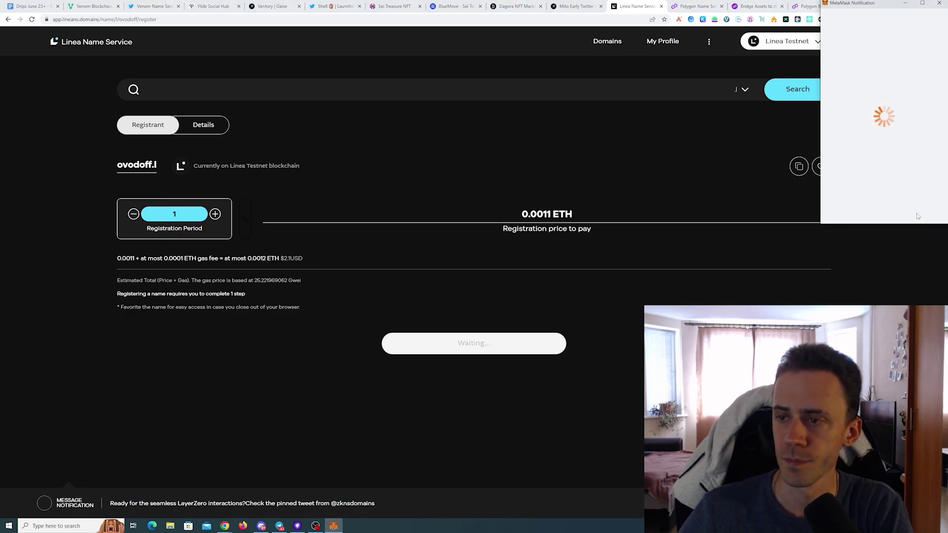
pyautogui.hotkey('ctrl', 'Tab')
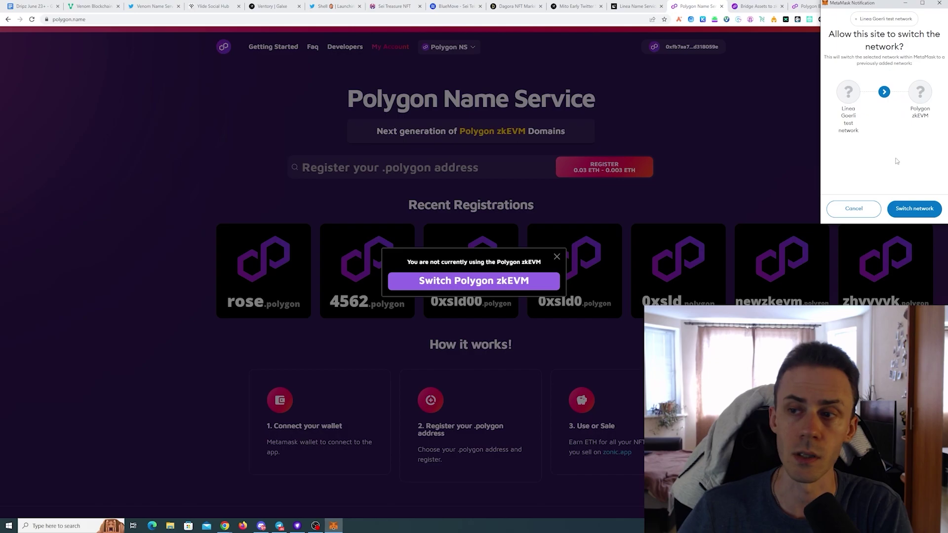
# Switch the wallet to Polygon zkEVM and highlight the PNS Token heading and 500,000,000 total
pyautogui.click(928, 212)
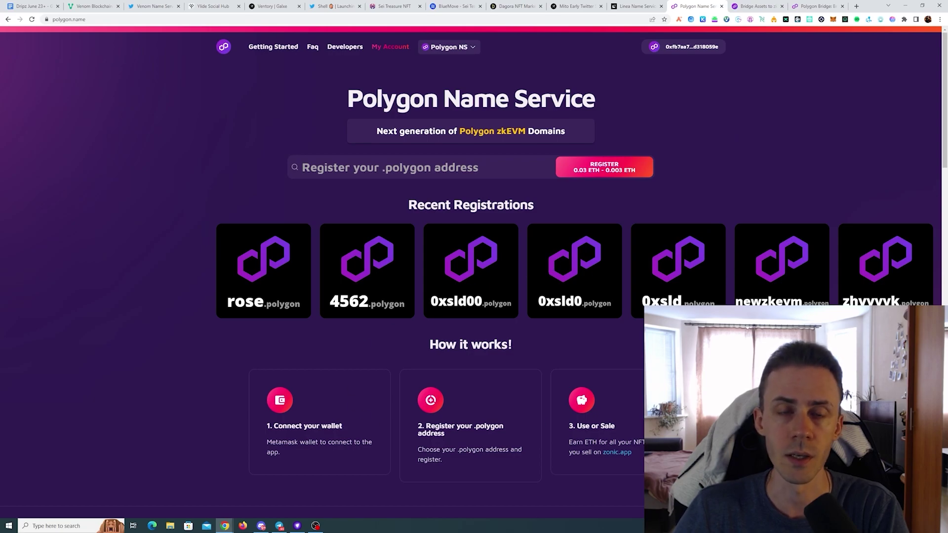
pyautogui.scroll(-6, 509, 336)
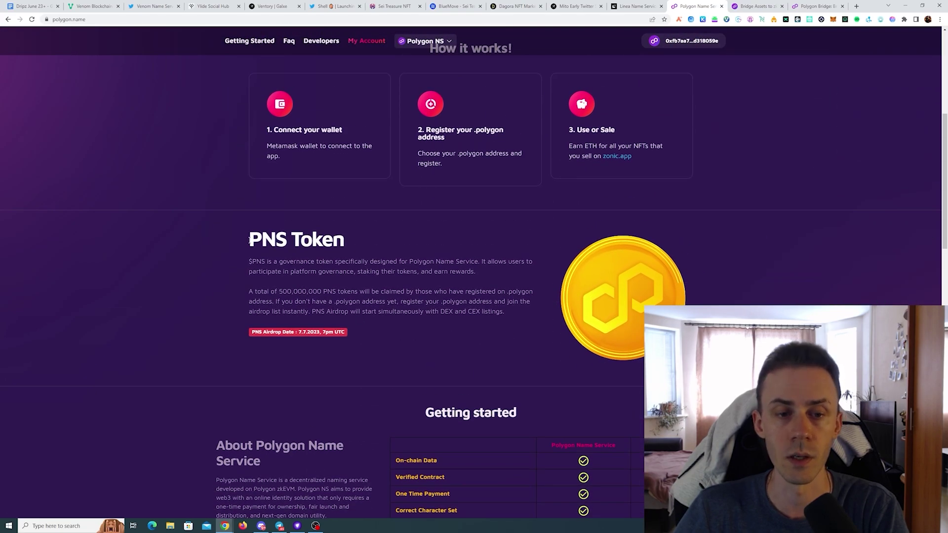
pyautogui.moveTo(249, 240); pyautogui.dragTo(367, 229)
pyautogui.click(367, 229)
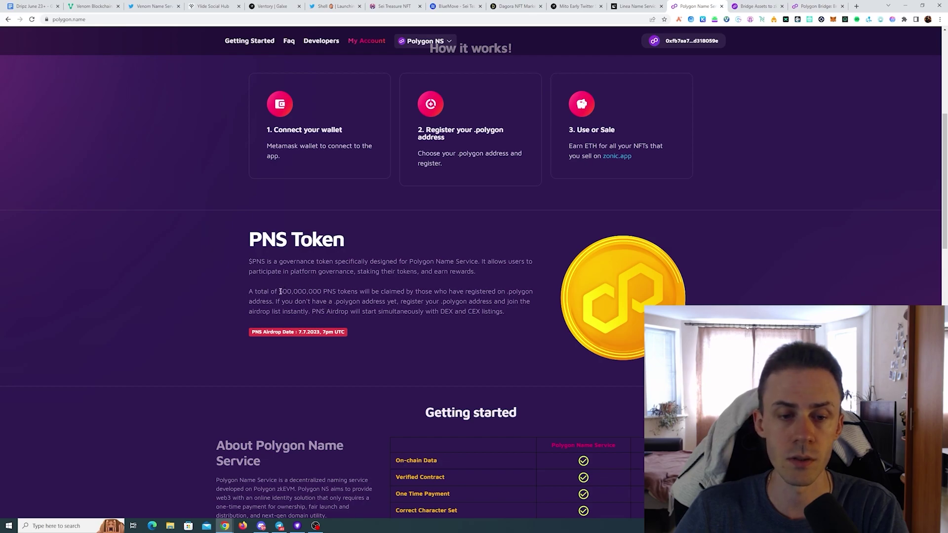
pyautogui.moveTo(280, 292); pyautogui.dragTo(323, 292)
pyautogui.click(322, 291)
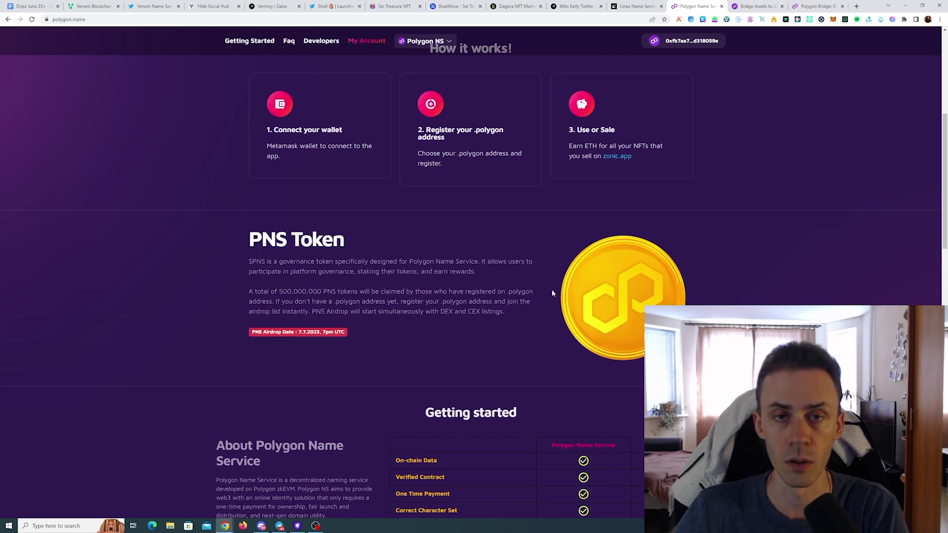
# Highlight the PNS airdrop eligibility text and date, then return to the ovodoff.polygon result
pyautogui.moveTo(511, 294); pyautogui.dragTo(355, 338)
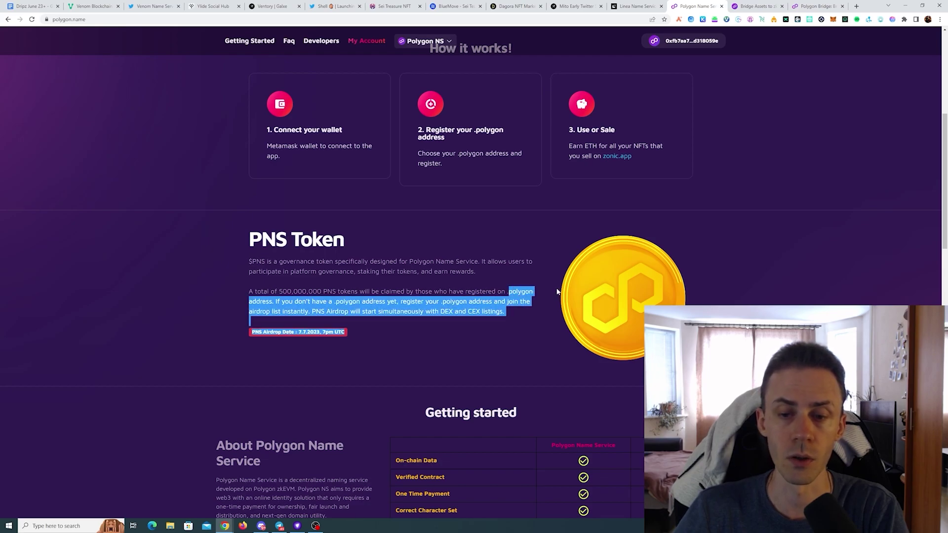
pyautogui.click(769, 222)
pyautogui.scroll(7, 461, 146)
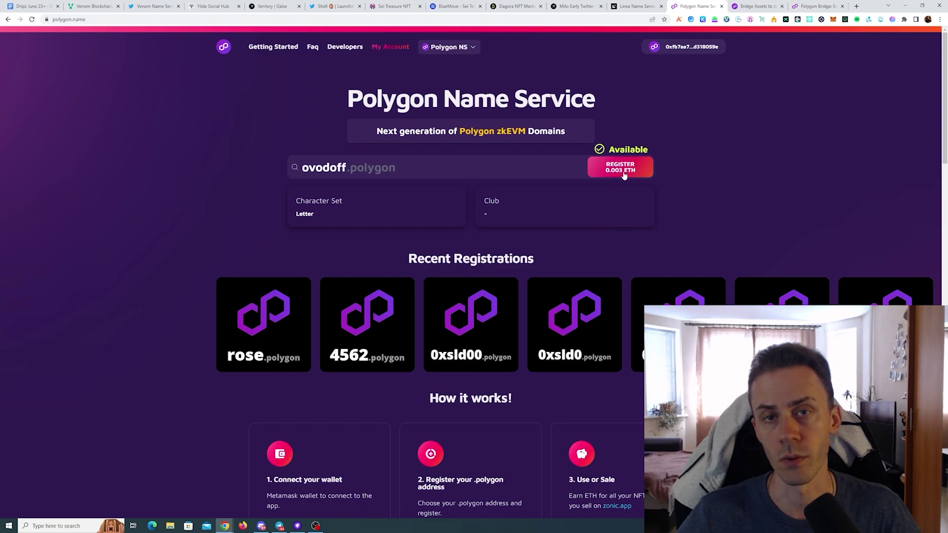
# Look over the ovodoff.polygon page, then go to the Polygon zkEVM Bridge page
pyautogui.scroll(-5, 483, 415)
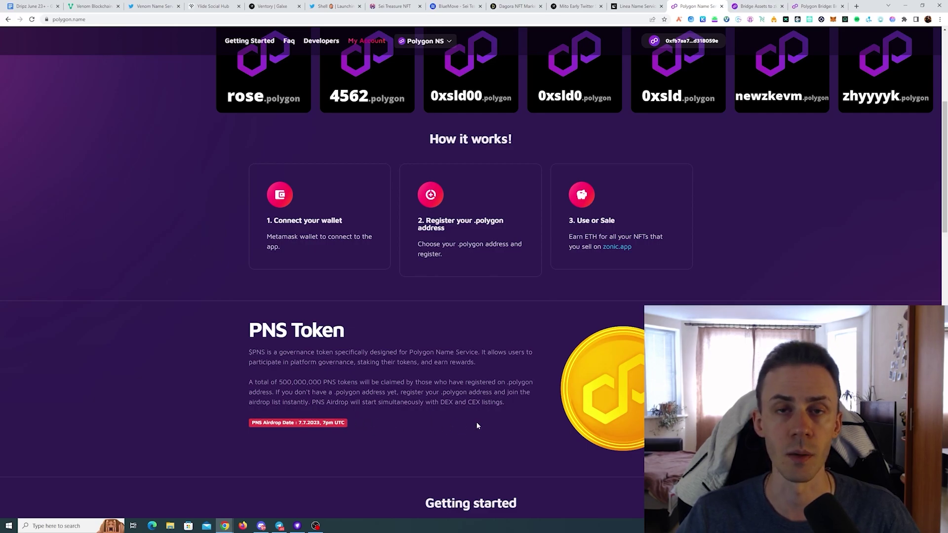
pyautogui.scroll(5, 757, 73)
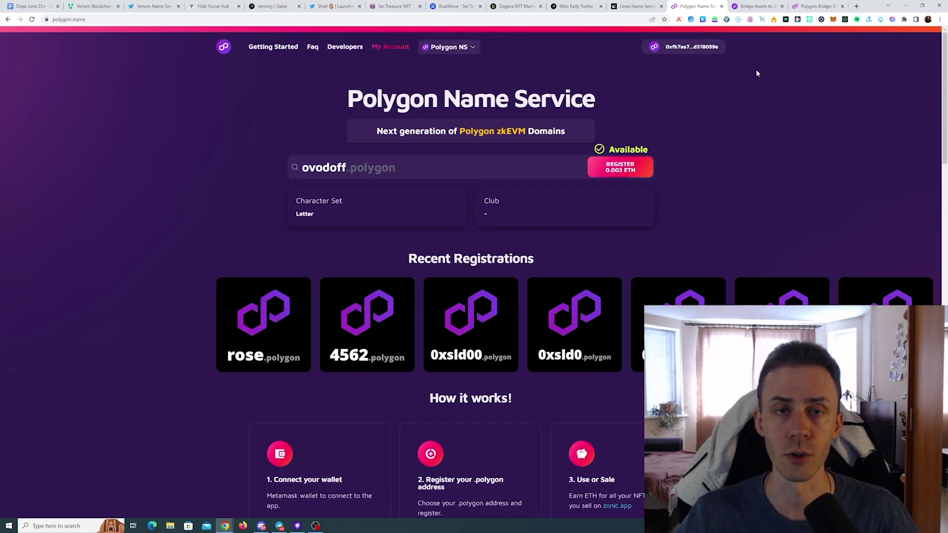
pyautogui.click(806, 5)
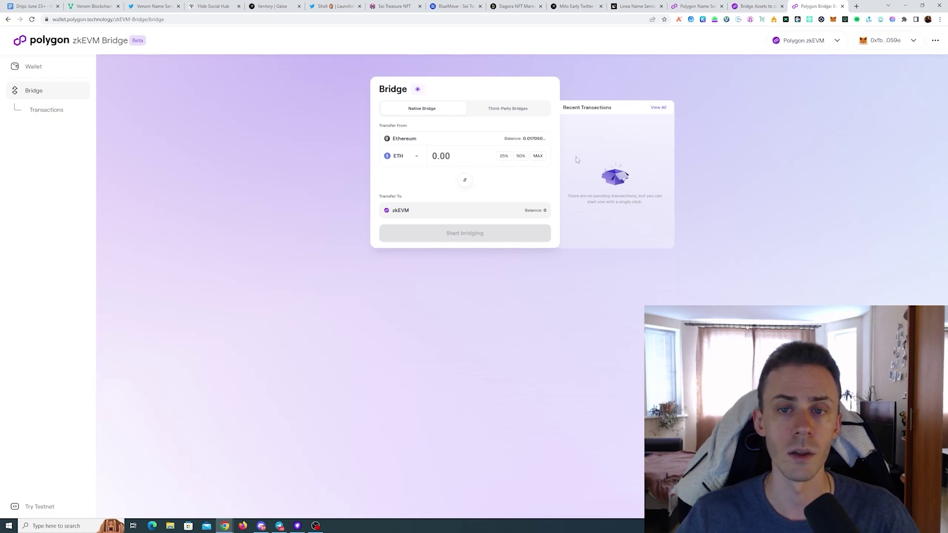
# Show the Third-Party Bridges list and browse Layerswap, Orbiter, Rhino Fi, Celer, Symbiosis and Bungee Exchange
pyautogui.click(514, 108)
pyautogui.scroll(-2, 444, 217)
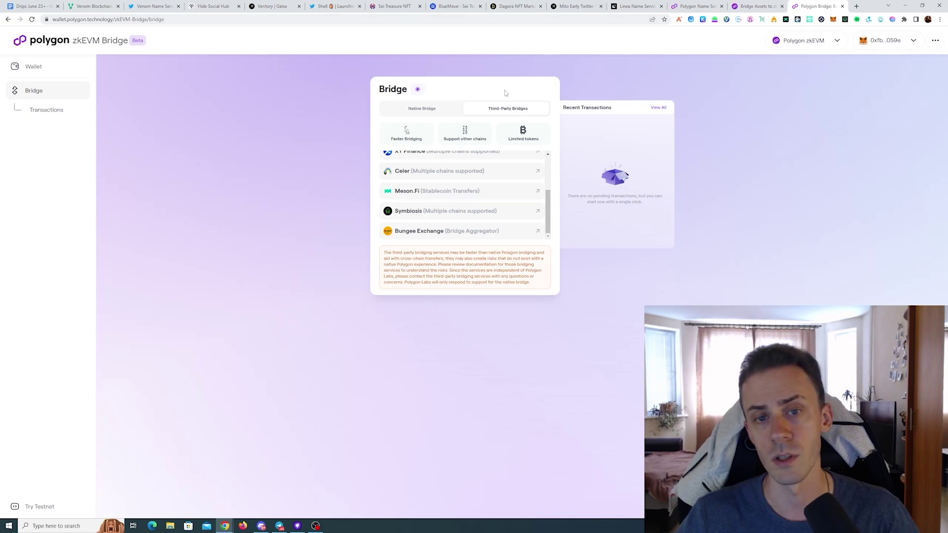
pyautogui.scroll(2, 499, 182)
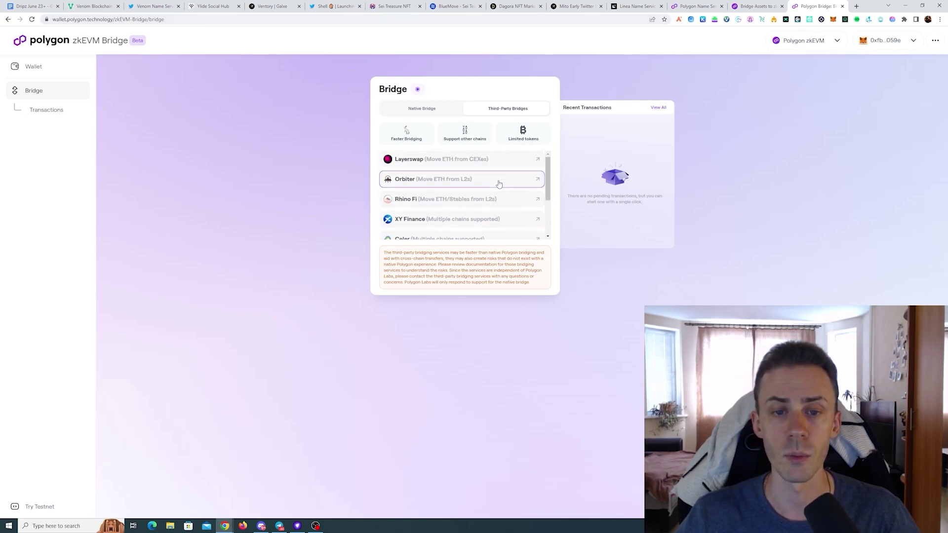
pyautogui.scroll(-2, 499, 184)
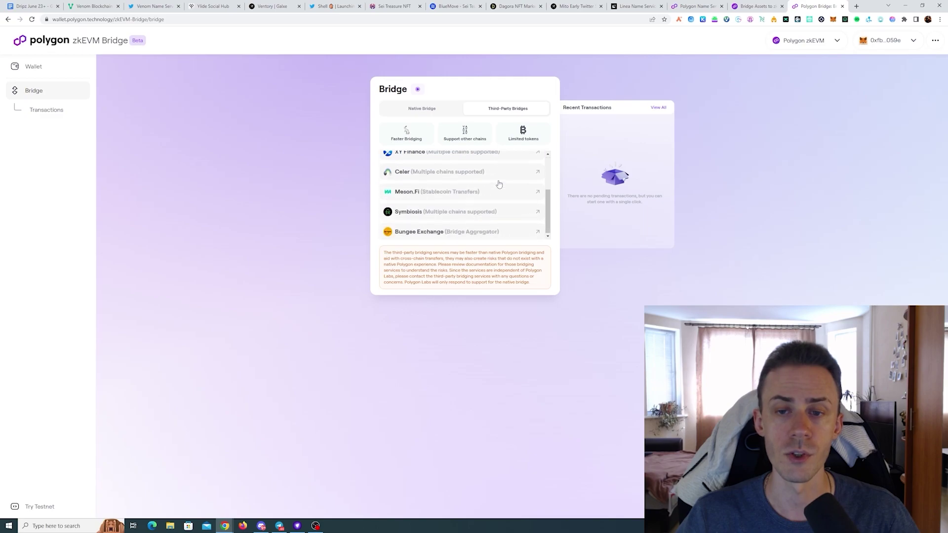